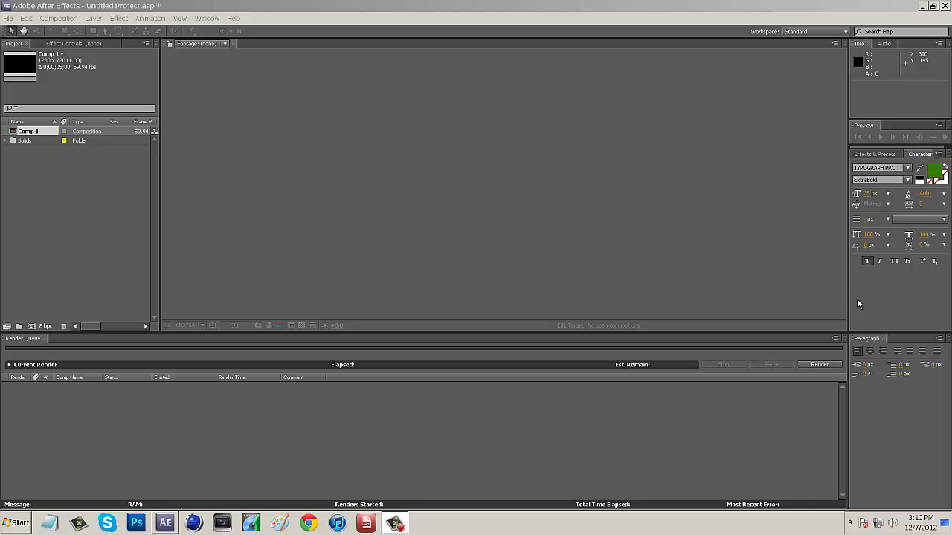
Step: Create a new 1280x720 composition named Comp 2 with default settings
click(578, 85)
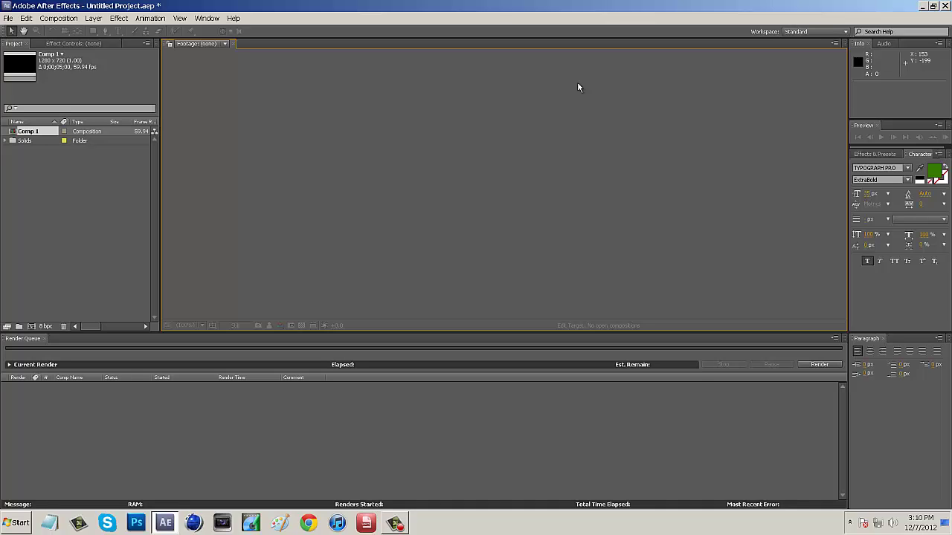
click(58, 18)
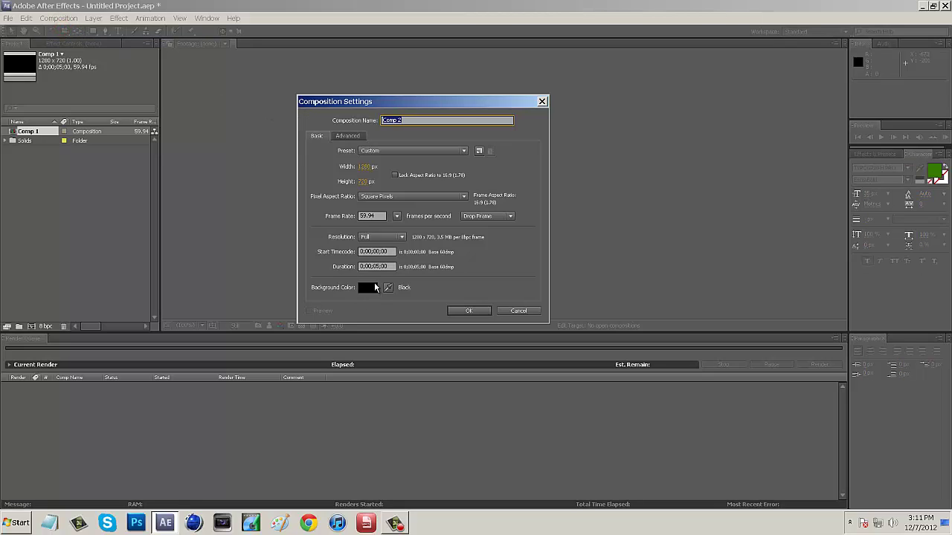
click(459, 308)
Step: Add a full-frame dark gray solid layer with the default size and colour
click(93, 18)
mouse_move(99, 31)
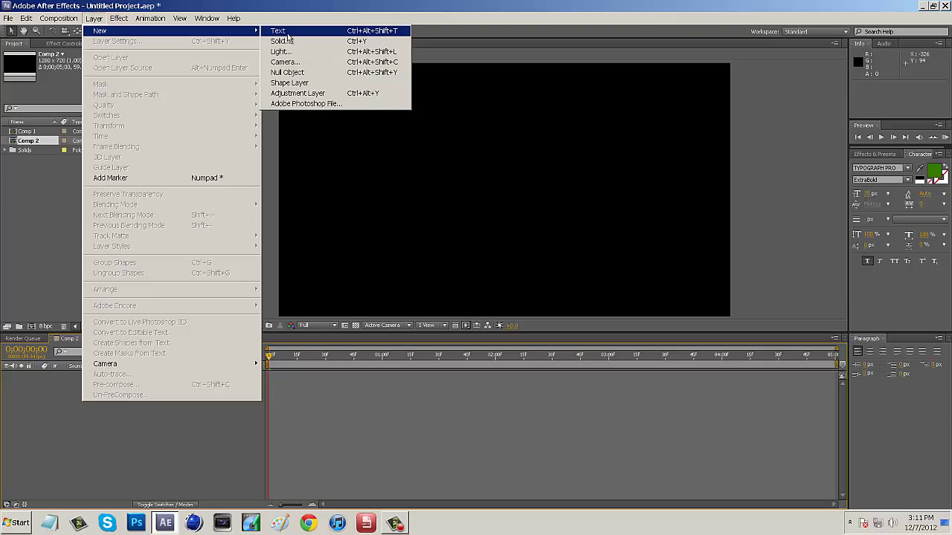
click(287, 40)
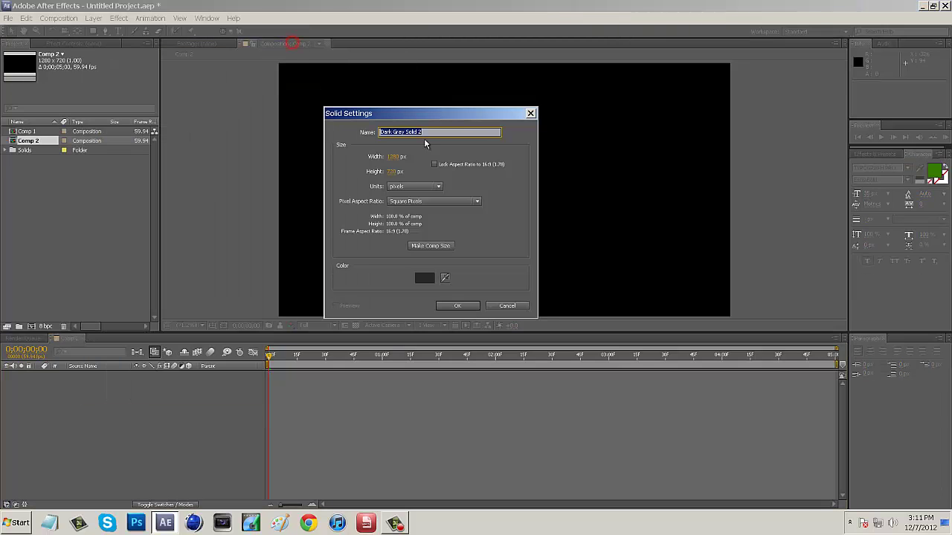
click(458, 306)
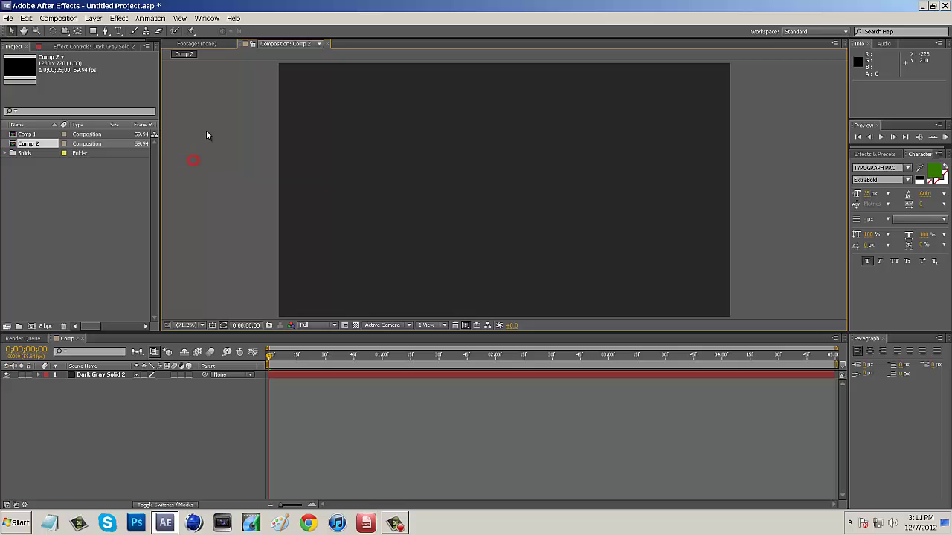
Step: Apply Generate > Audio Spectrum to the dark gray solid and scrub to preview the baseline
click(101, 374)
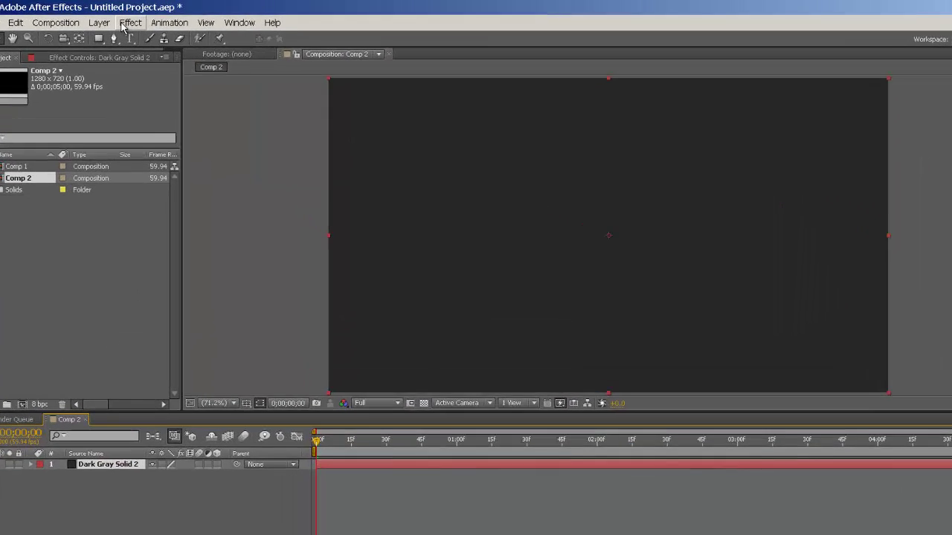
click(116, 18)
mouse_move(164, 143)
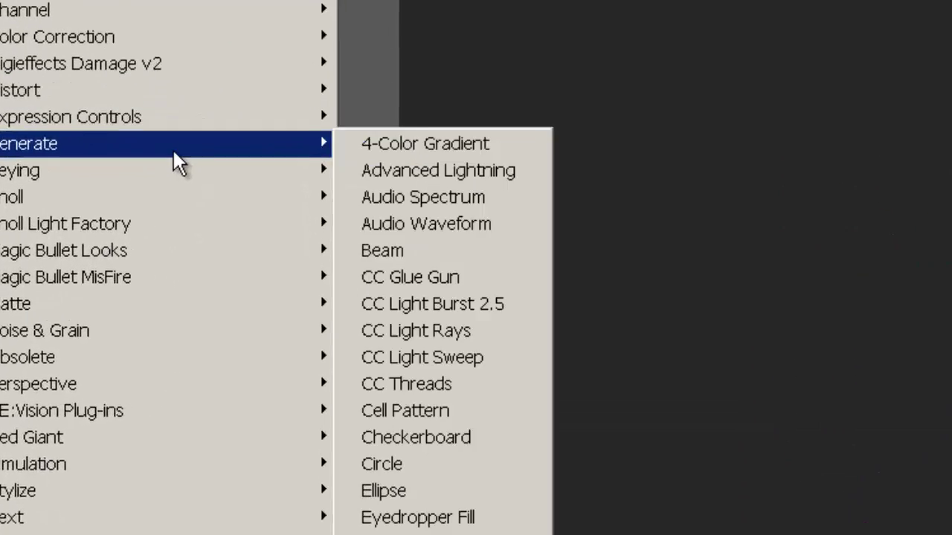
click(417, 197)
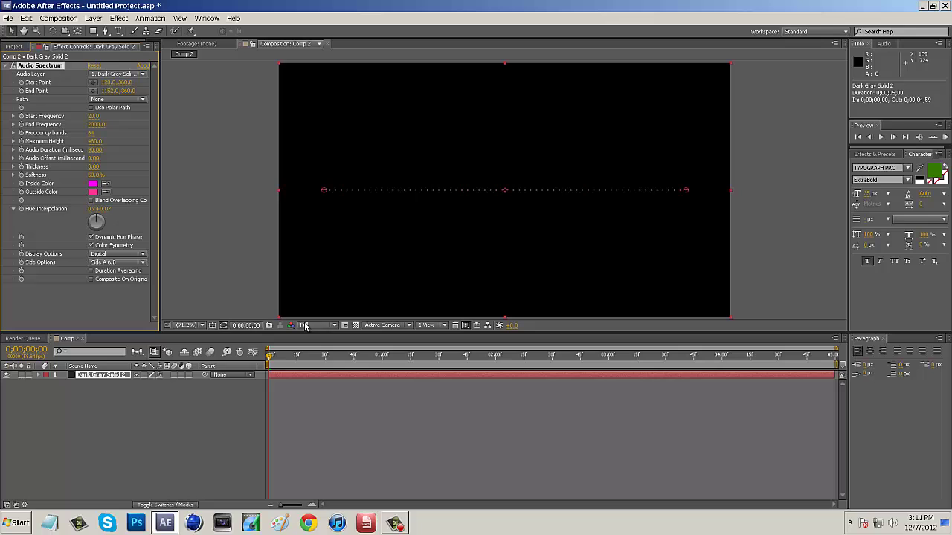
mouse_move(350, 357)
mouse_down()
mouse_move(587, 357)
mouse_move(270, 357)
mouse_up()
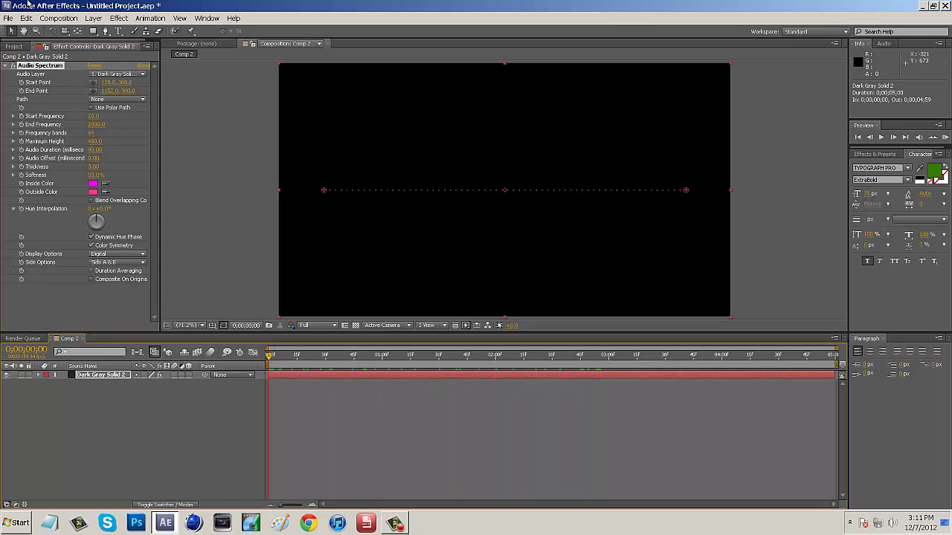
click(14, 46)
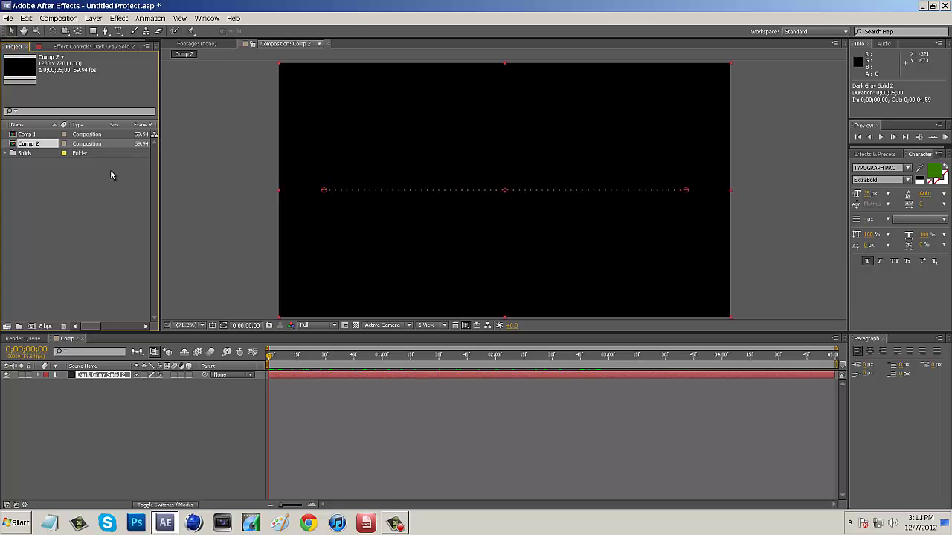
Step: Import 'Marvin Divine - Take My World' from Uncopyrighted Music and drag it into Comp 2
double_click(106, 196)
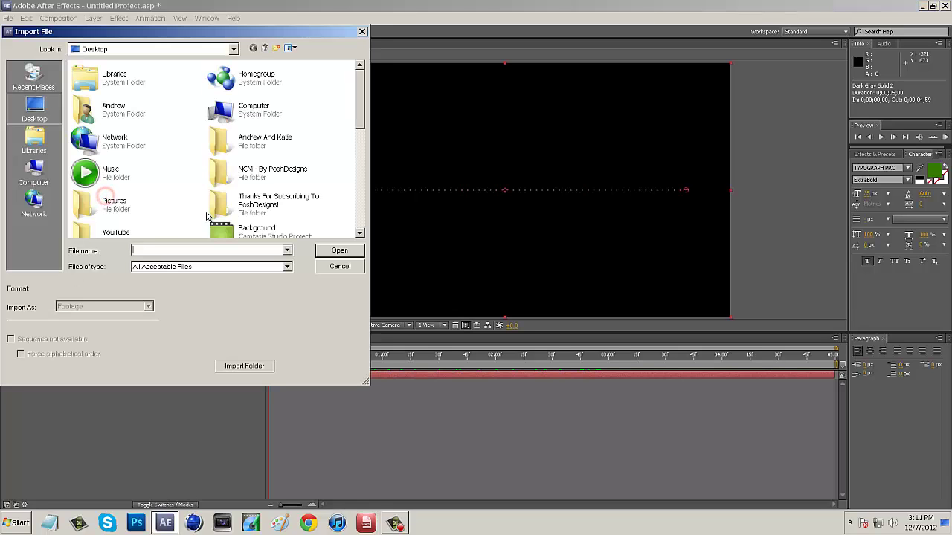
double_click(131, 228)
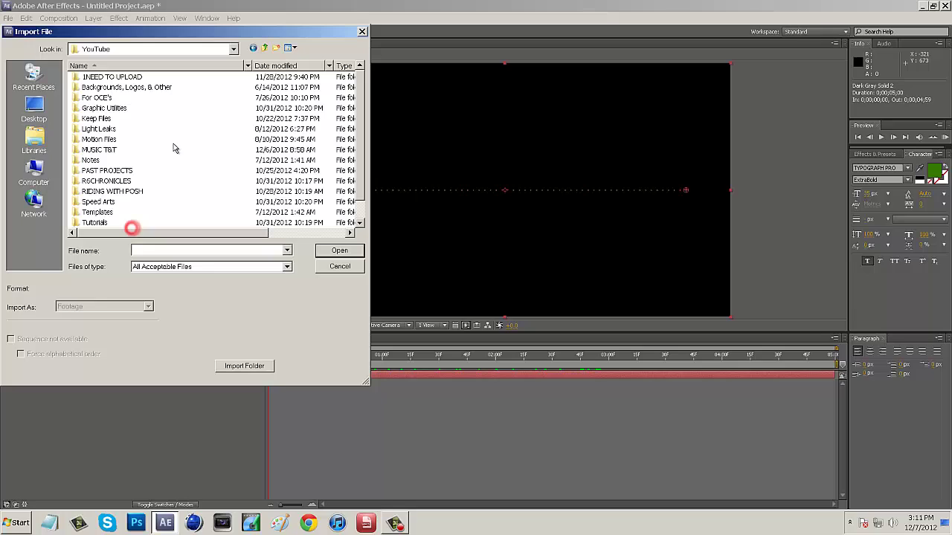
scroll(119, 200, down, 1)
double_click(115, 212)
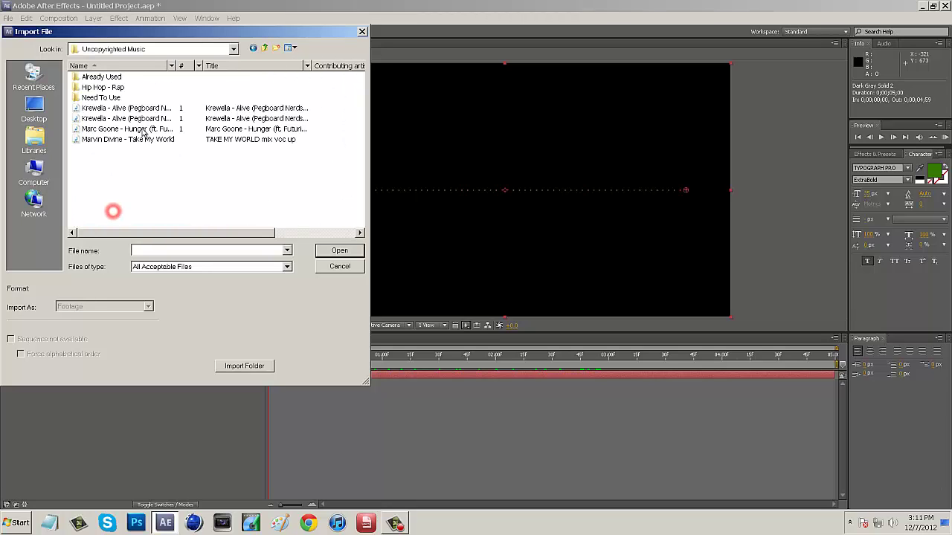
click(113, 139)
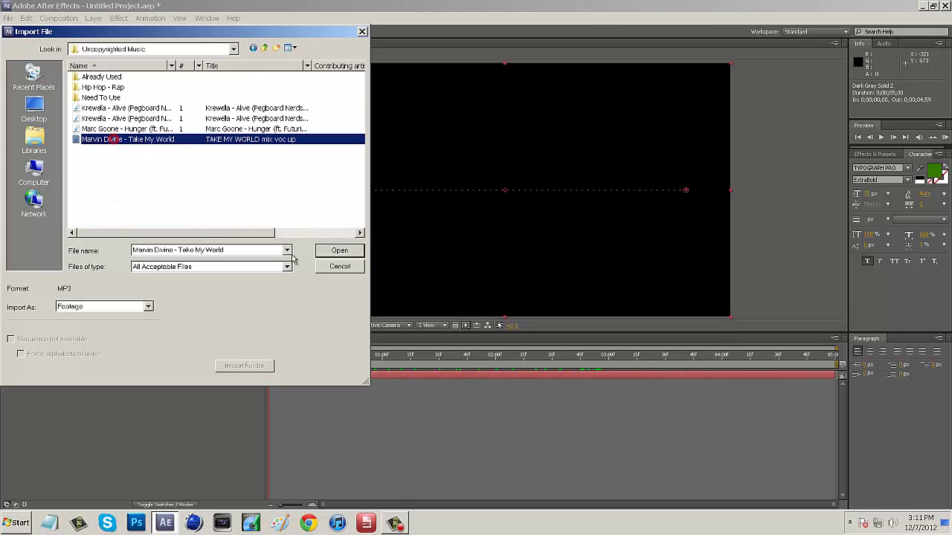
click(339, 250)
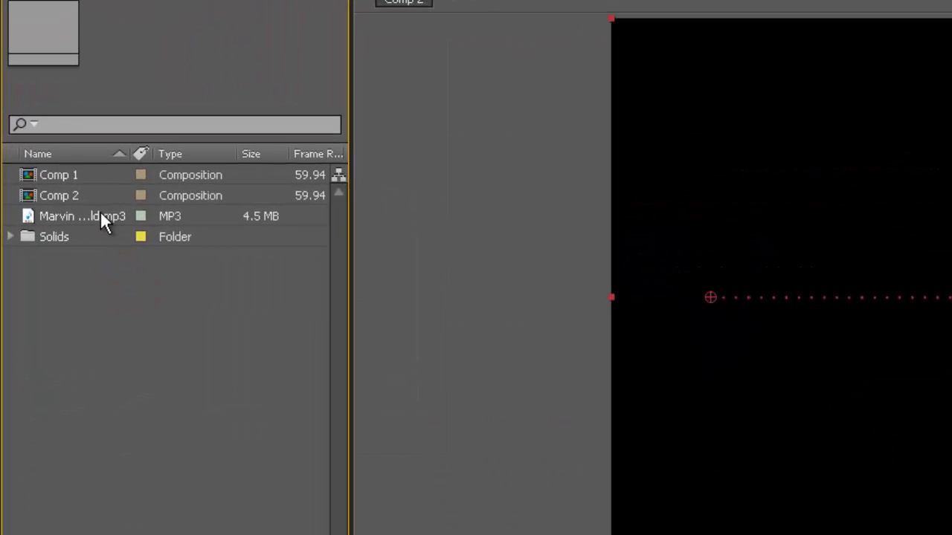
click(100, 212)
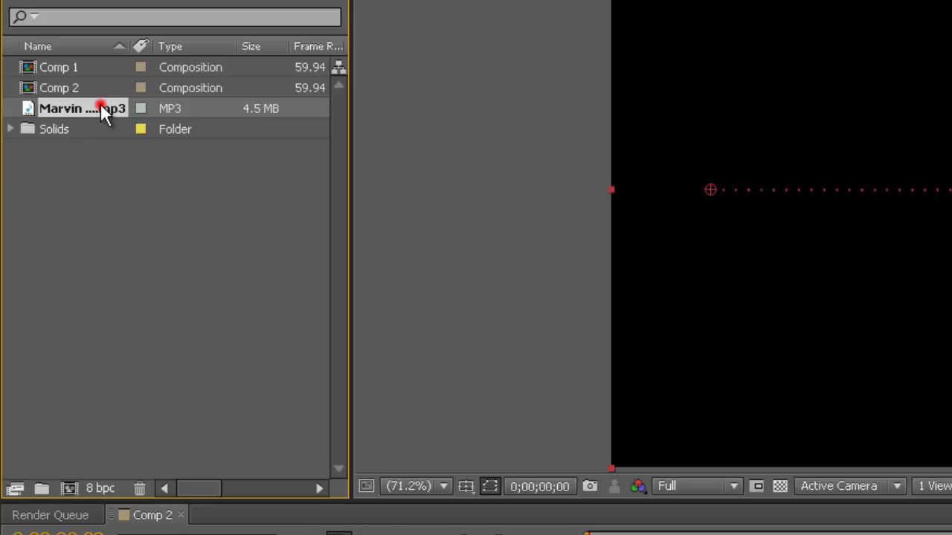
drag(101, 212, 227, 260)
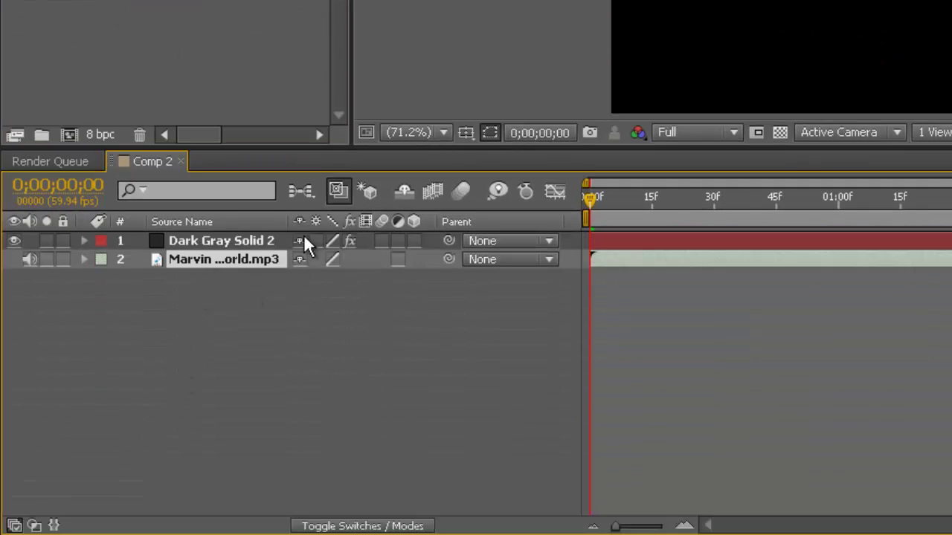
Step: Set the Audio Spectrum's Audio Layer to the Marvin Divine MP3 layer
click(237, 241)
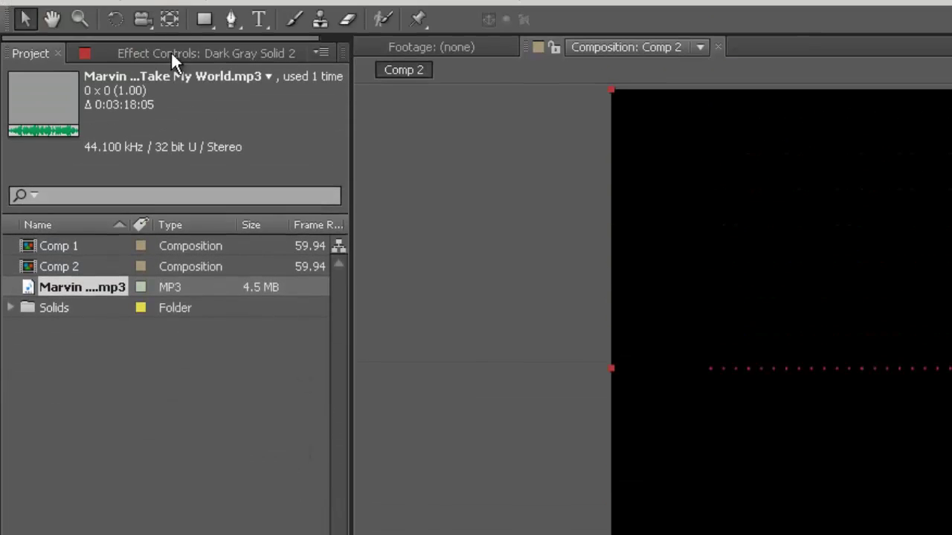
click(173, 55)
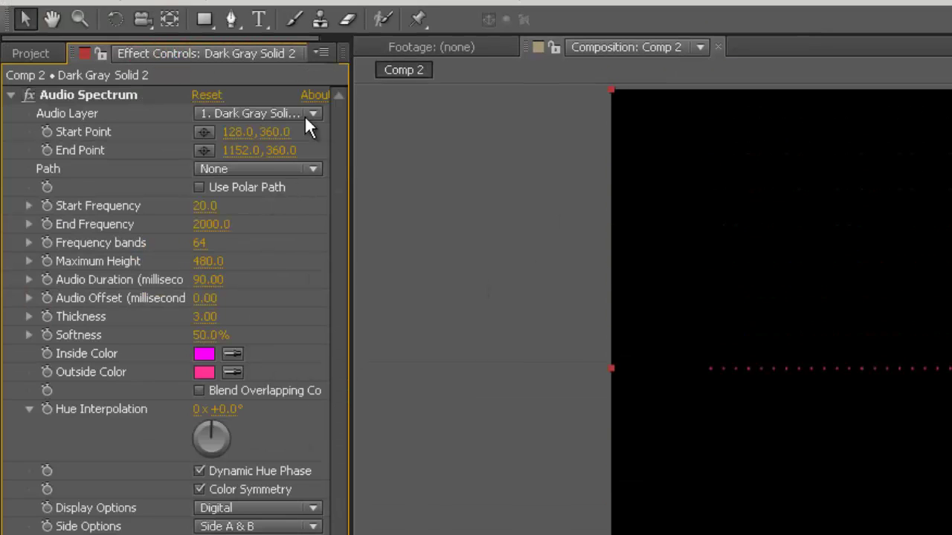
click(248, 171)
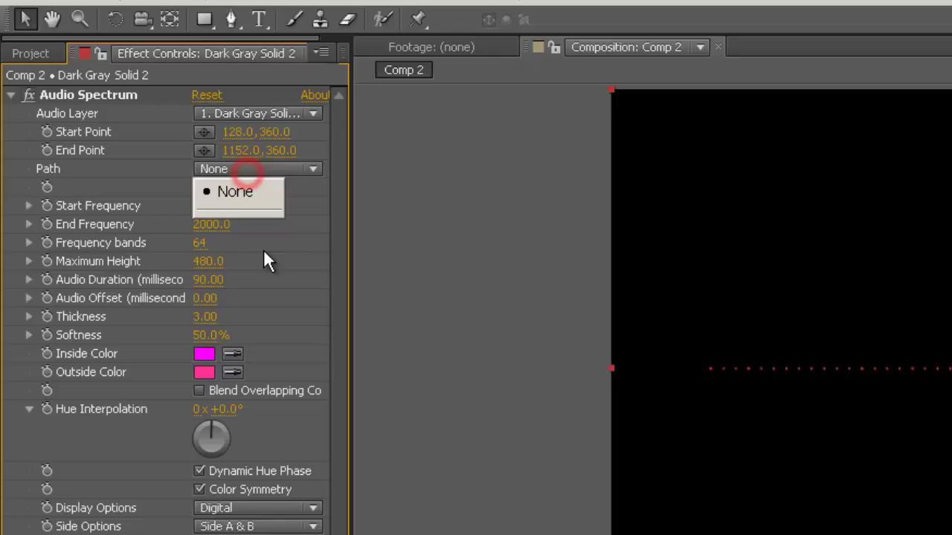
click(265, 258)
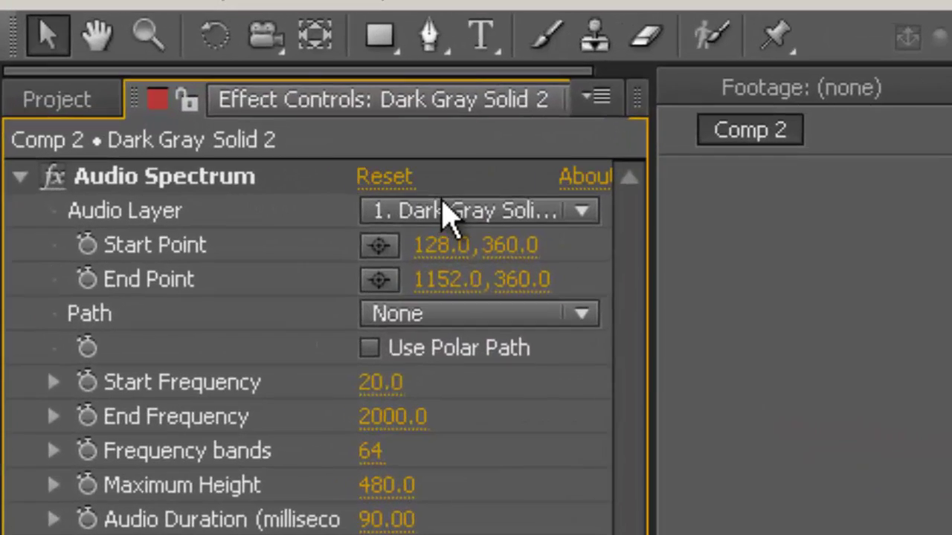
click(255, 120)
click(541, 364)
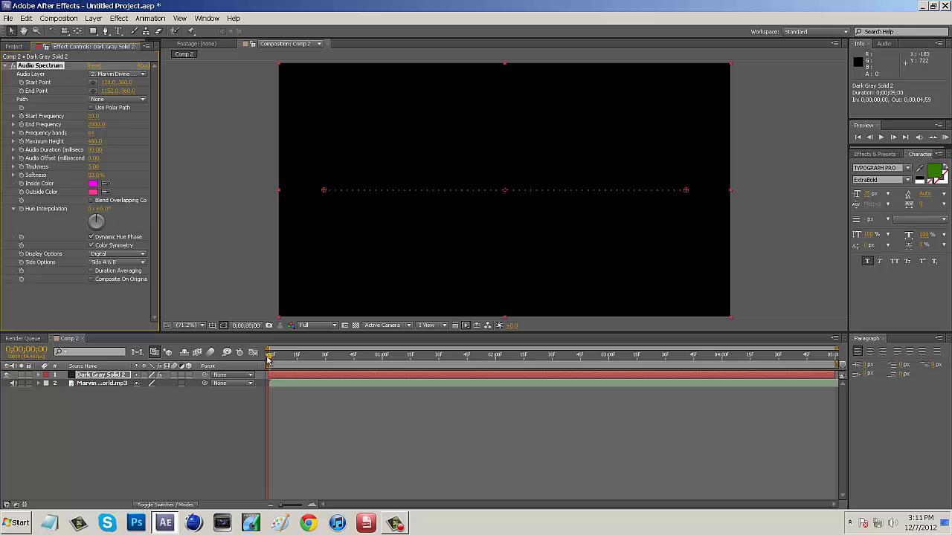
Step: Raise Maximum Height to 2060 and Frequency bands from 64 to 165
mouse_move(269, 359)
mouse_down()
mouse_move(509, 358)
mouse_move(633, 368)
mouse_move(490, 369)
mouse_up()
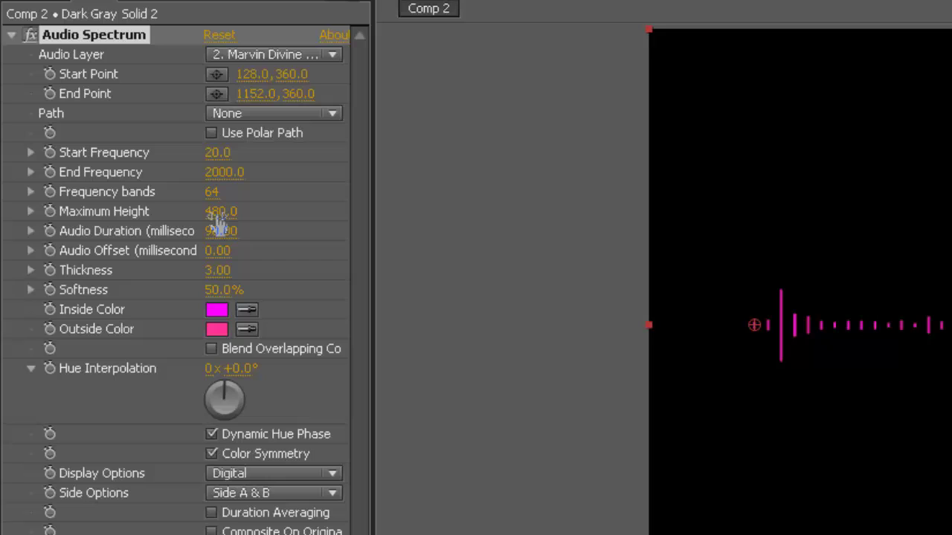
drag(221, 211, 399, 212)
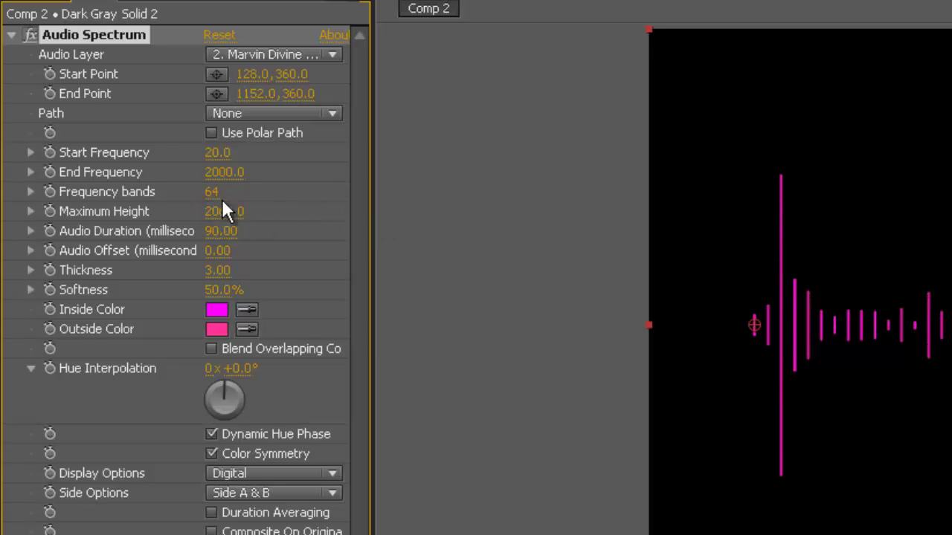
drag(214, 192, 329, 196)
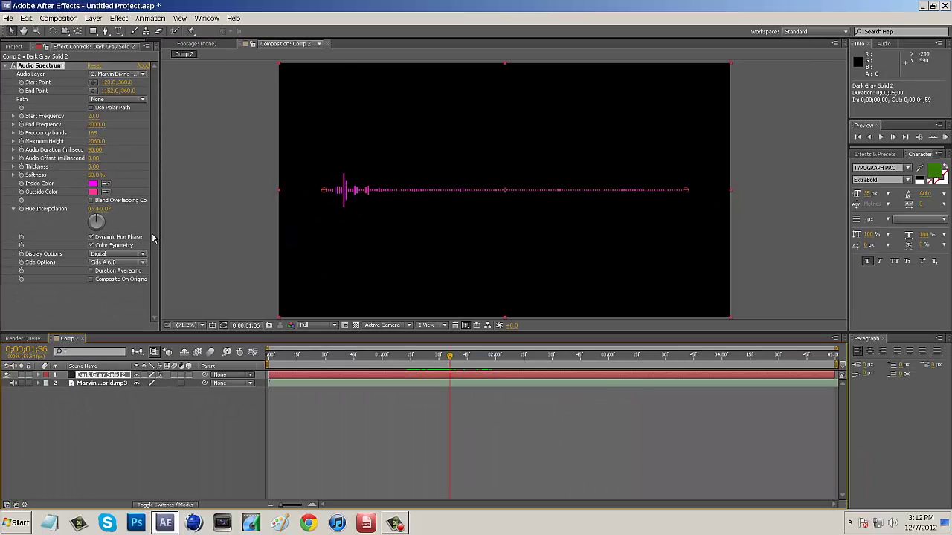
Step: Set Side Options to Side B after trying Side A, then preview and return to the start
click(122, 264)
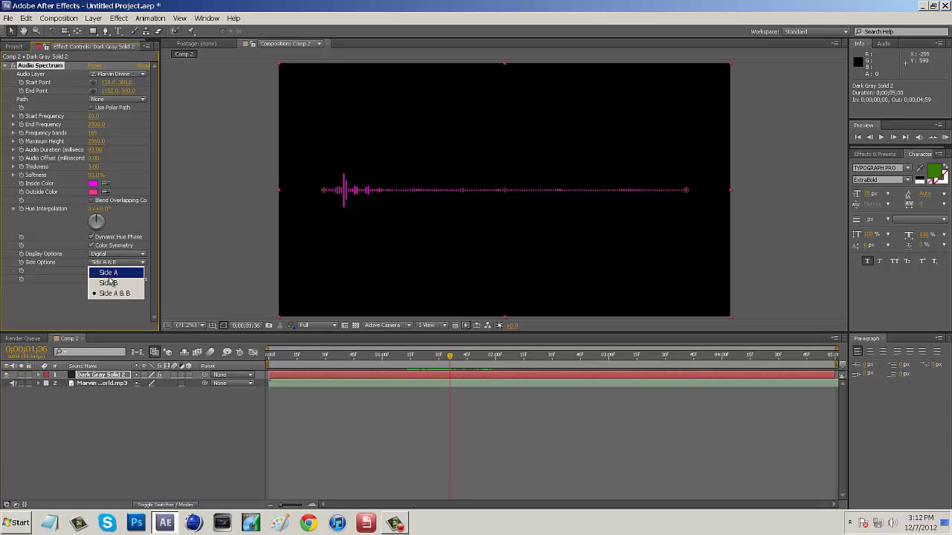
click(110, 274)
click(116, 264)
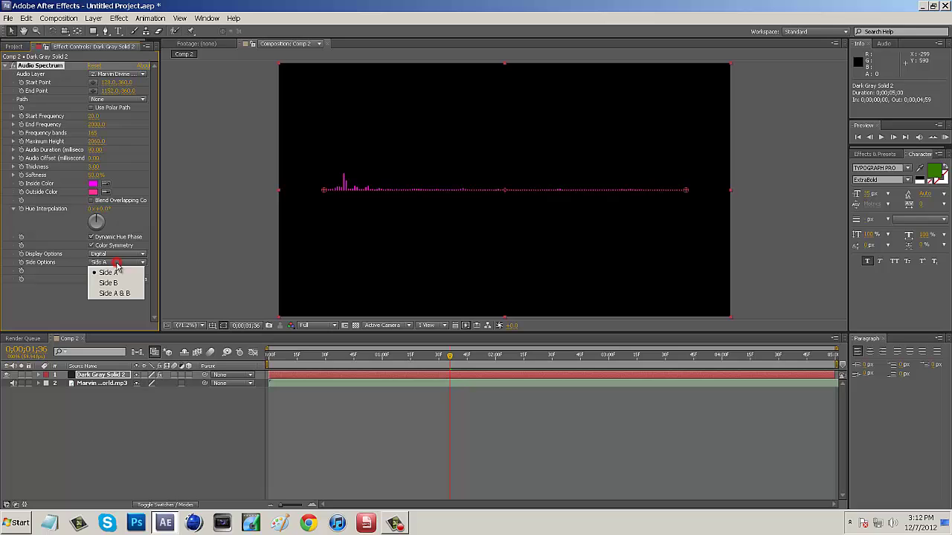
click(114, 280)
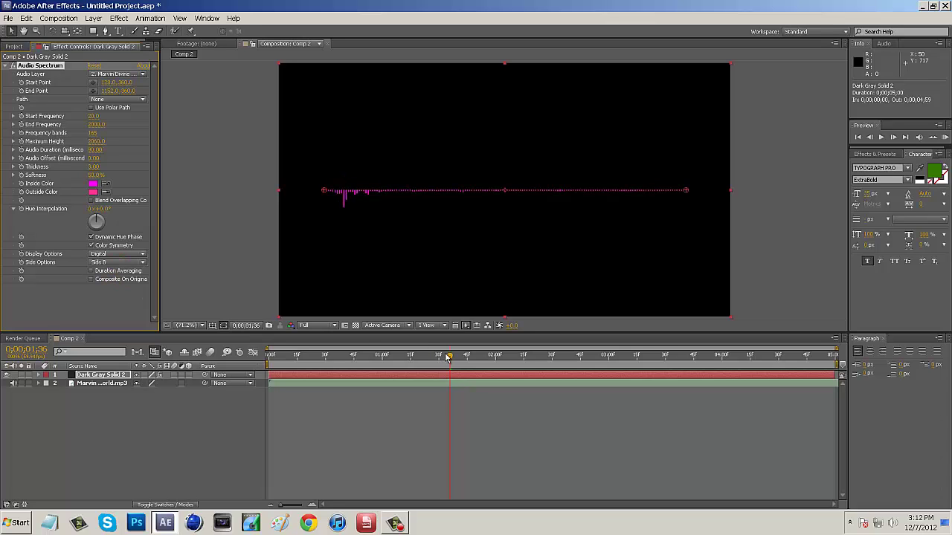
drag(447, 356, 565, 356)
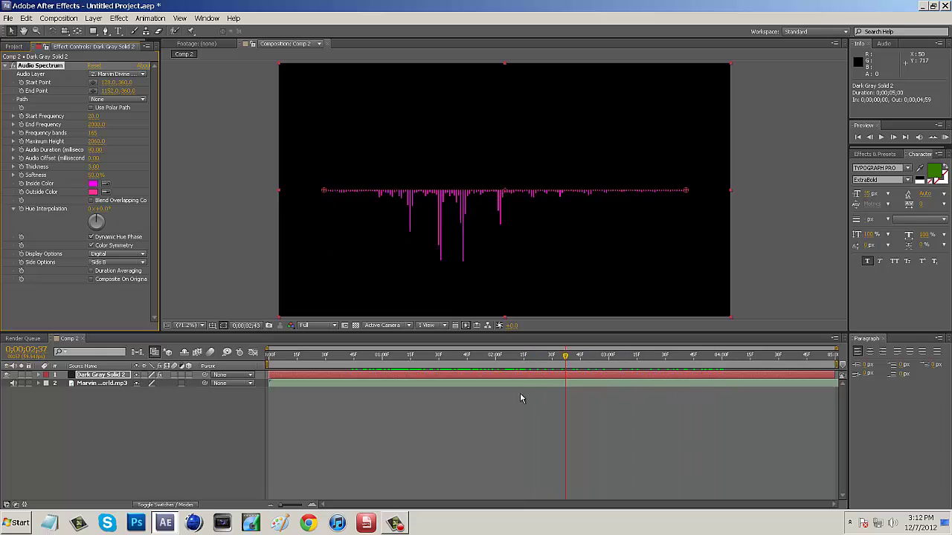
key(Home)
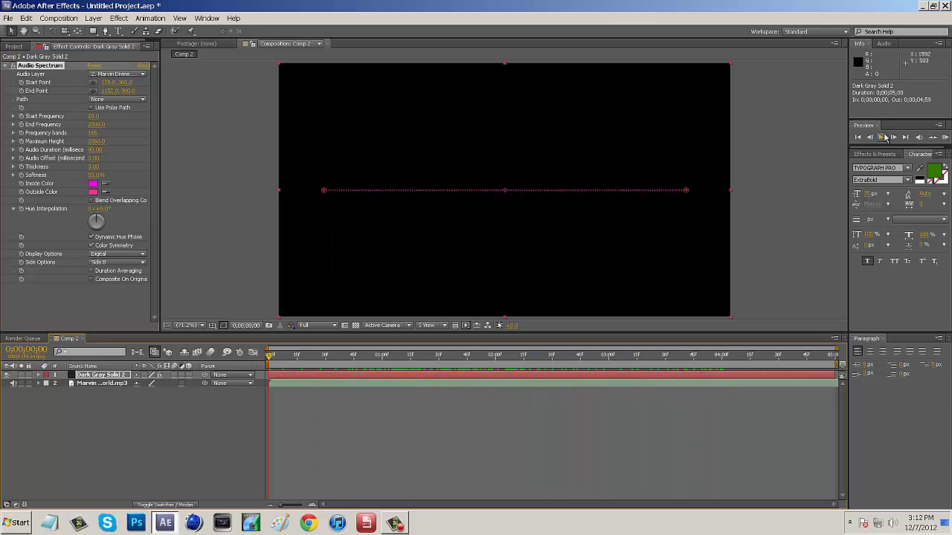
click(944, 137)
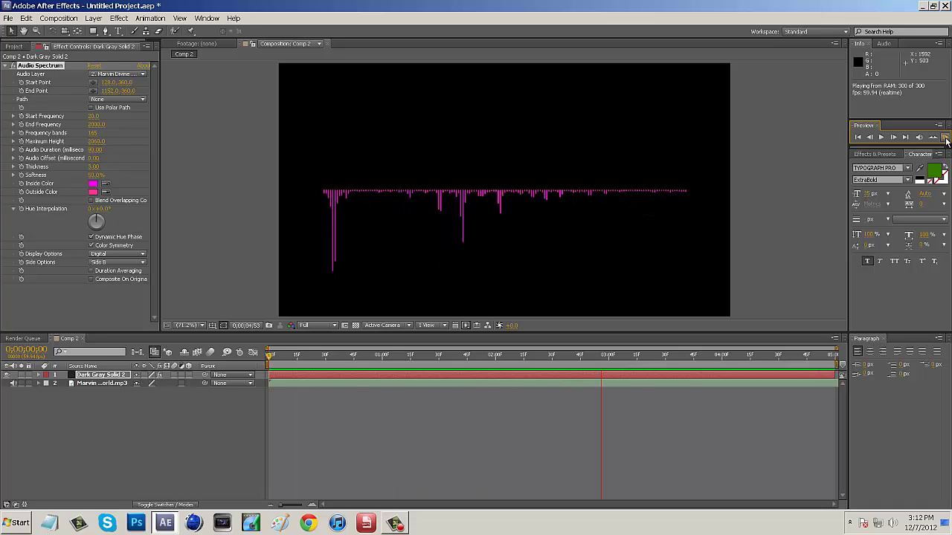
click(945, 138)
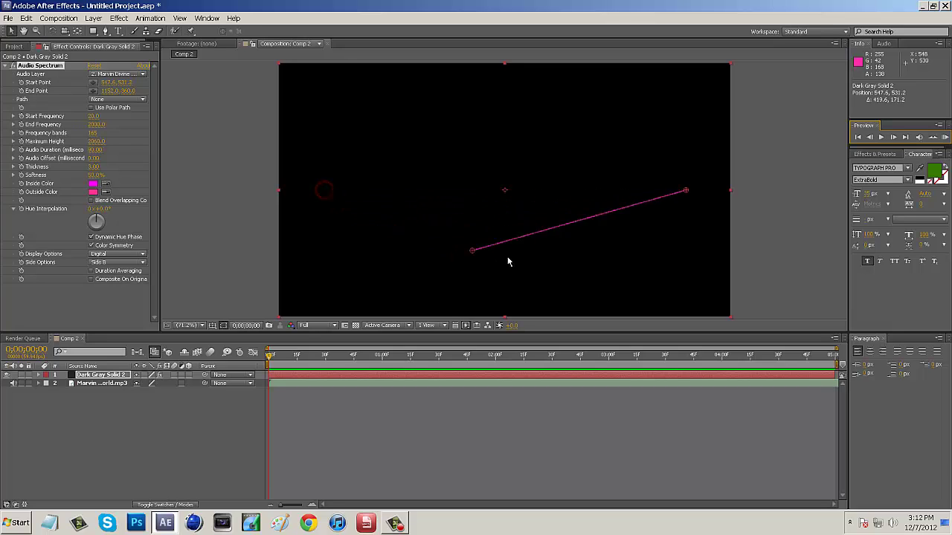
Step: Drag the Start Point and End Point so the baseline rises toward the right
drag(325, 191, 571, 268)
drag(685, 192, 421, 268)
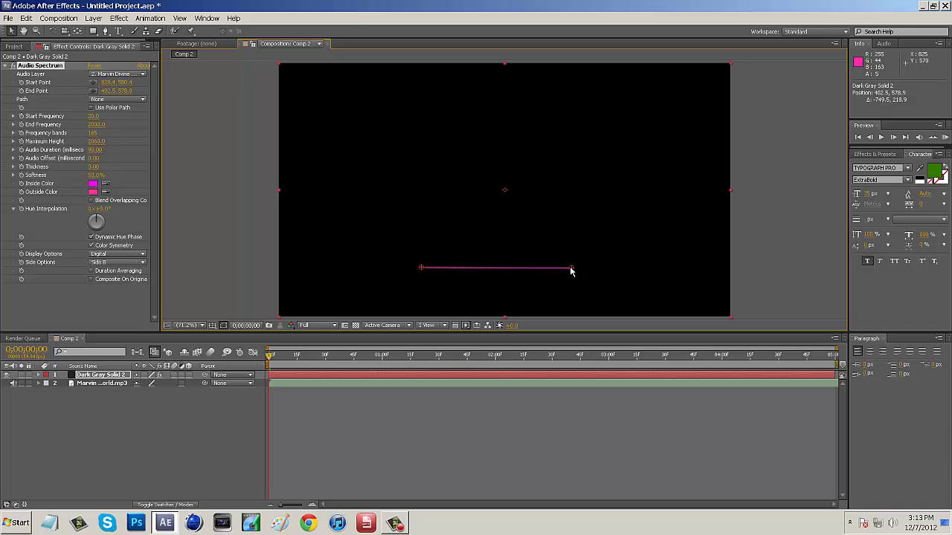
drag(572, 269, 678, 209)
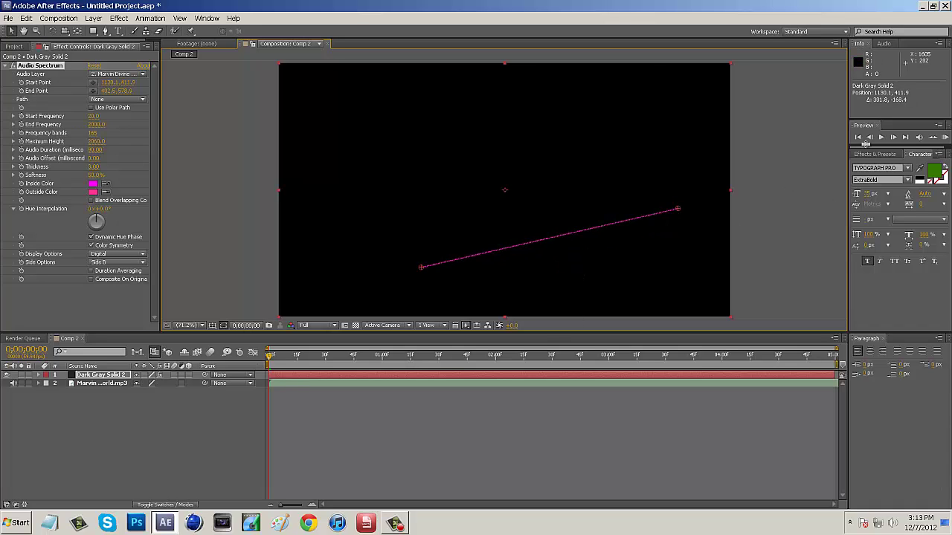
mouse_move(270, 358)
mouse_down()
mouse_move(619, 406)
mouse_move(625, 417)
mouse_up()
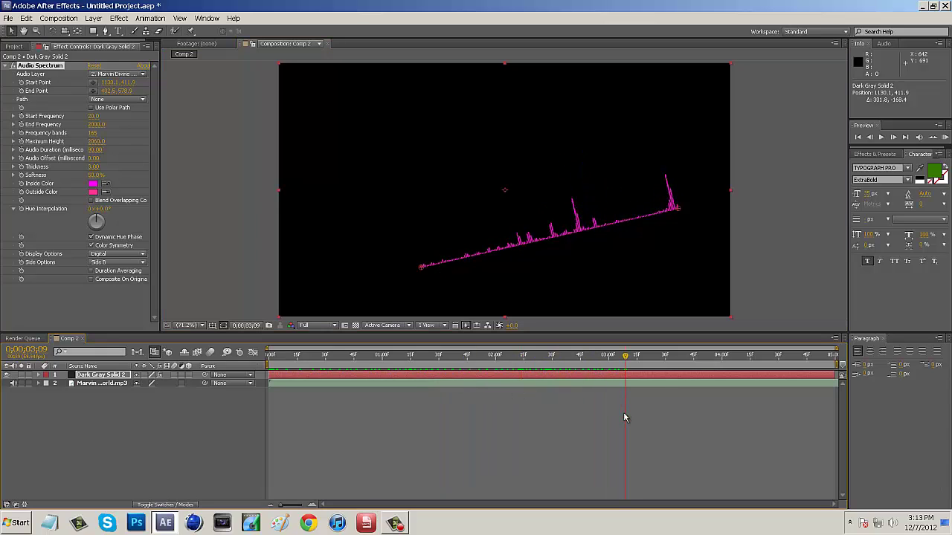